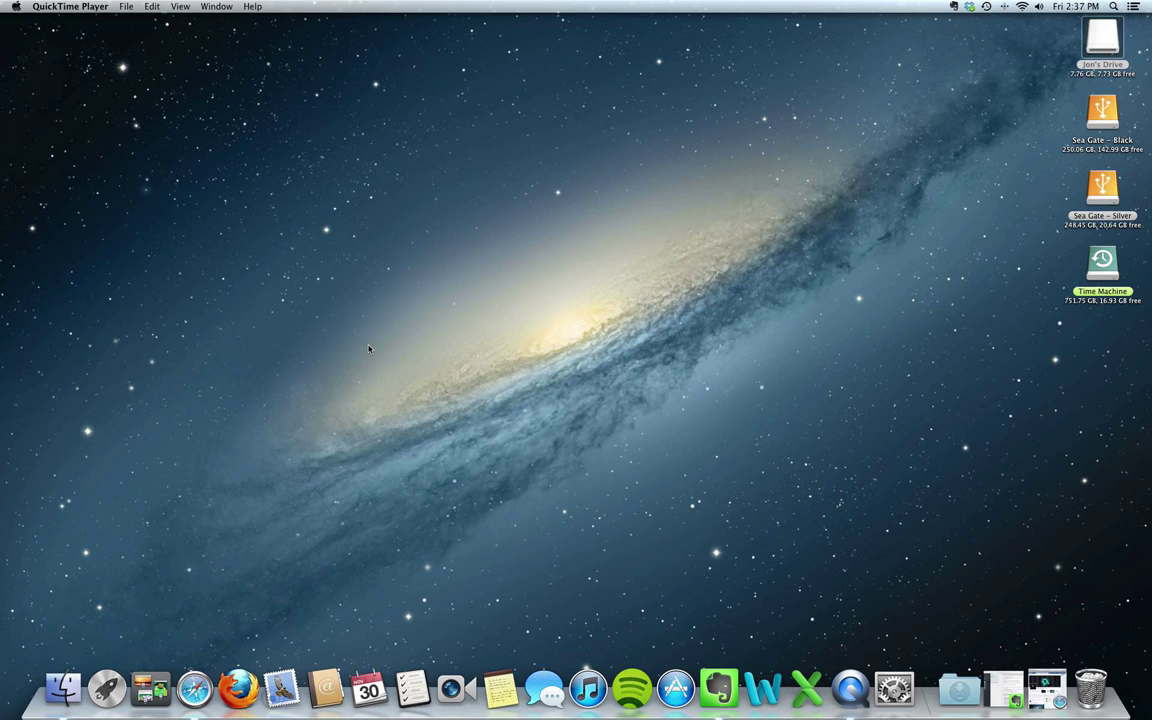
Switch from QuickTime Player to Finder with Cmd-Tab.
key("super+Tab")
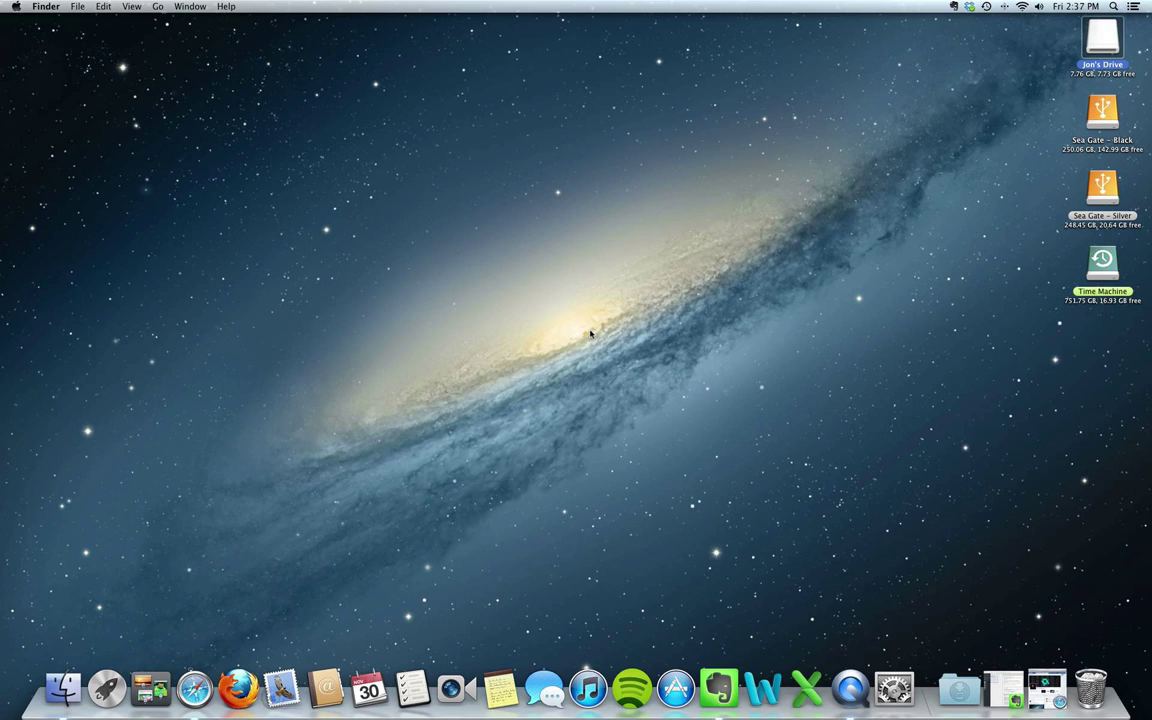
Launch Disk Utility from a Spotlight search for 'disk u'.
key("super+space")
type("disk u")
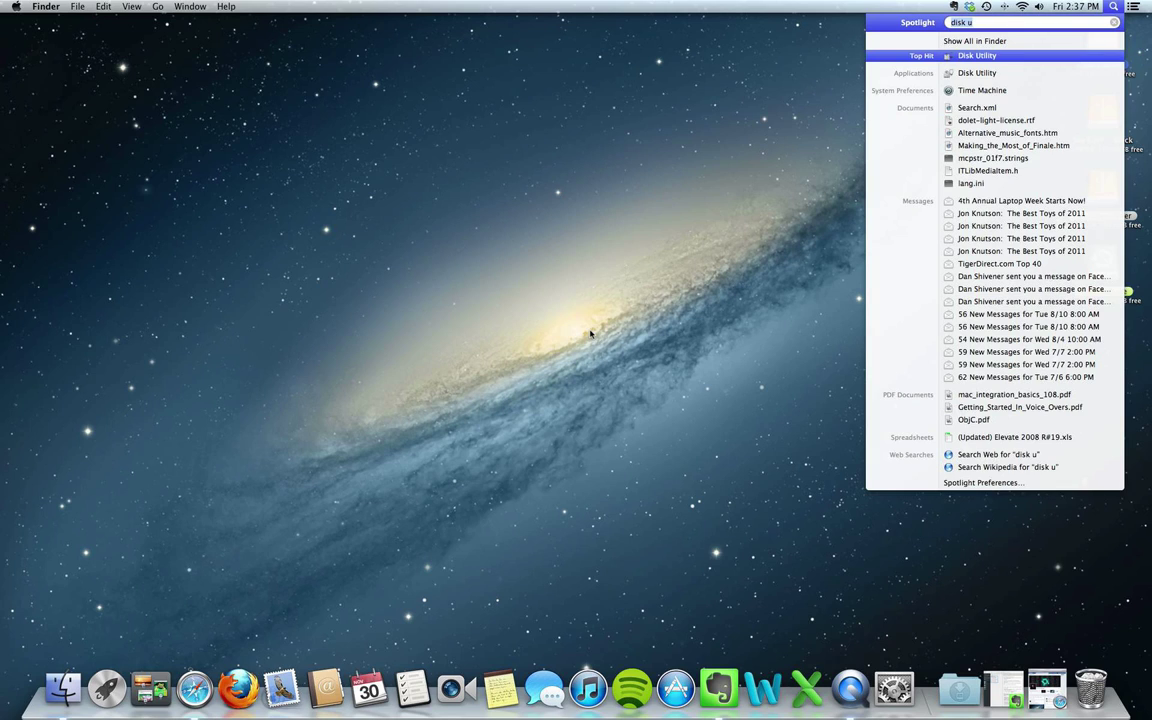
key("BackSpace")
key("BackSpace")
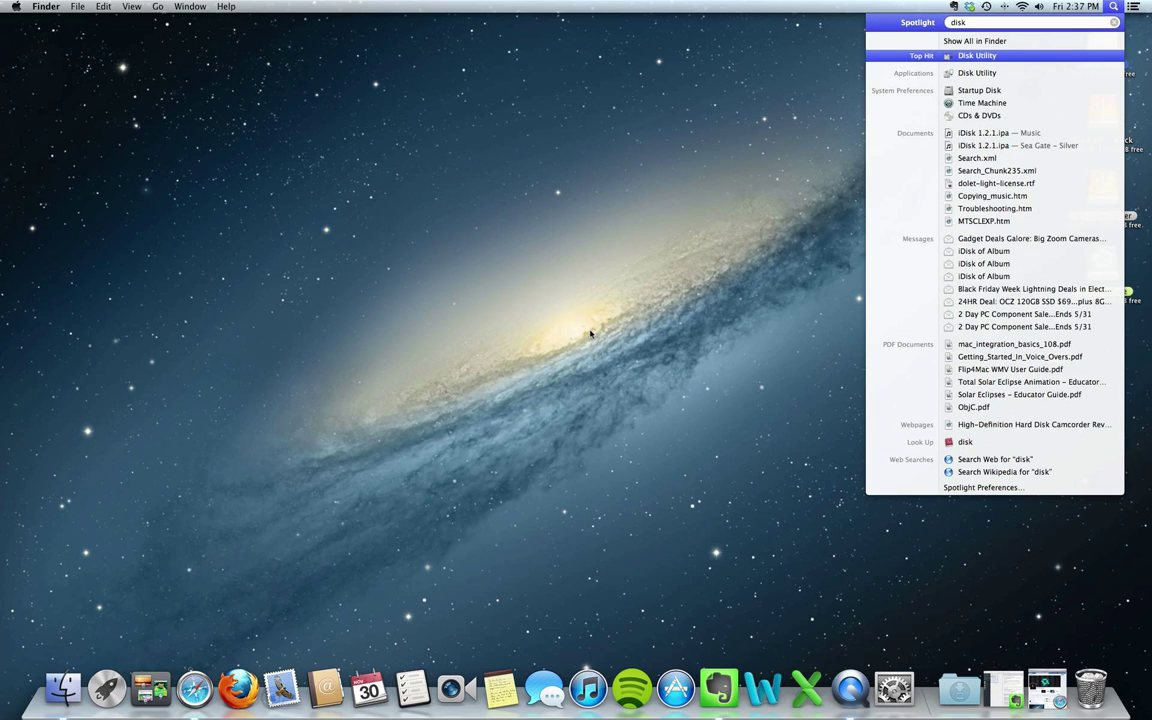
type("u")
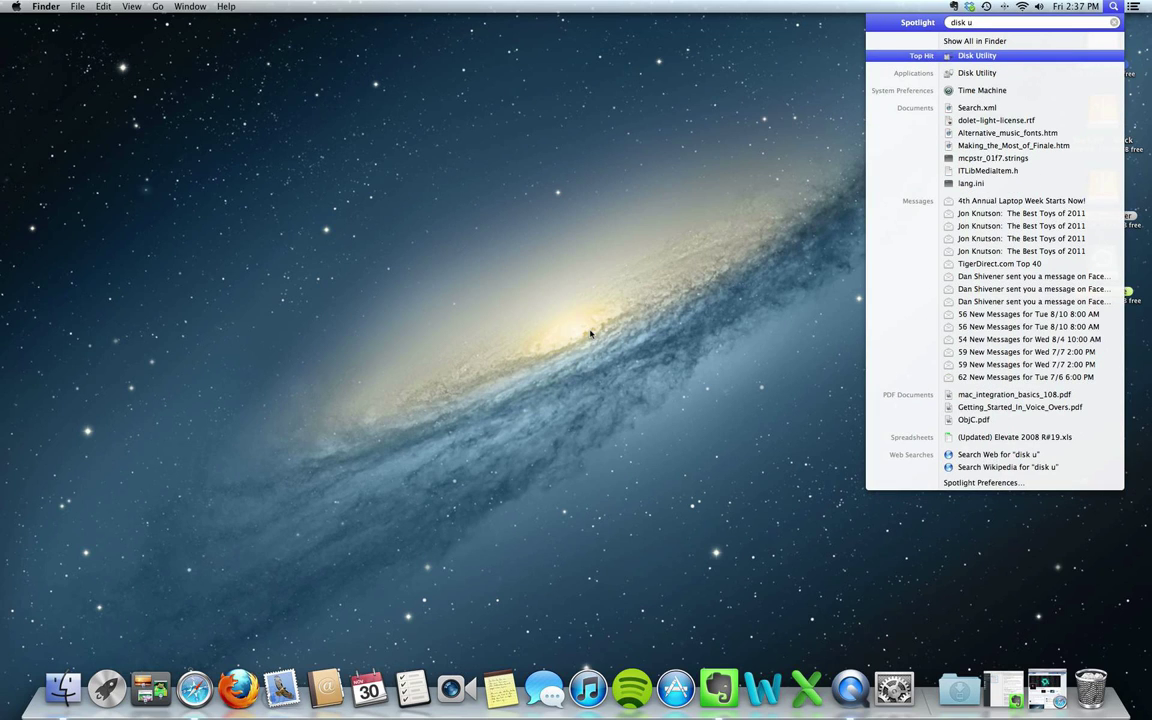
key("Return")
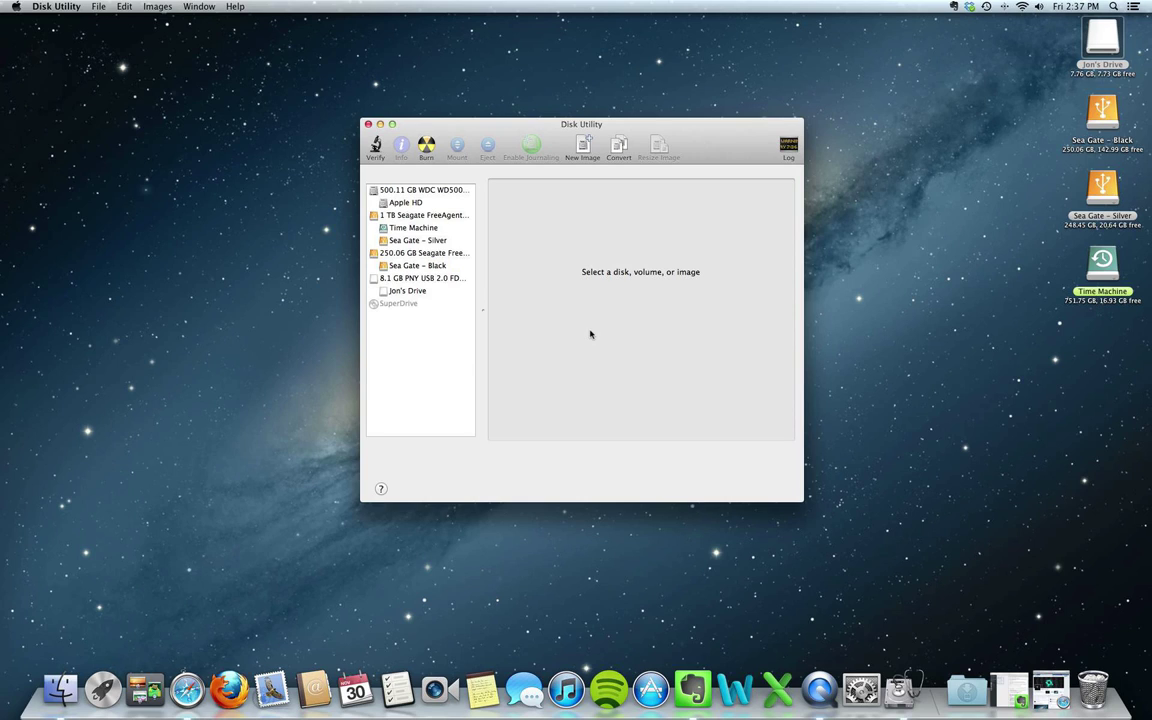
Select the 8.1 GB PNY USB 2.0 drive and show its Partition settings.
left_click(439, 279)
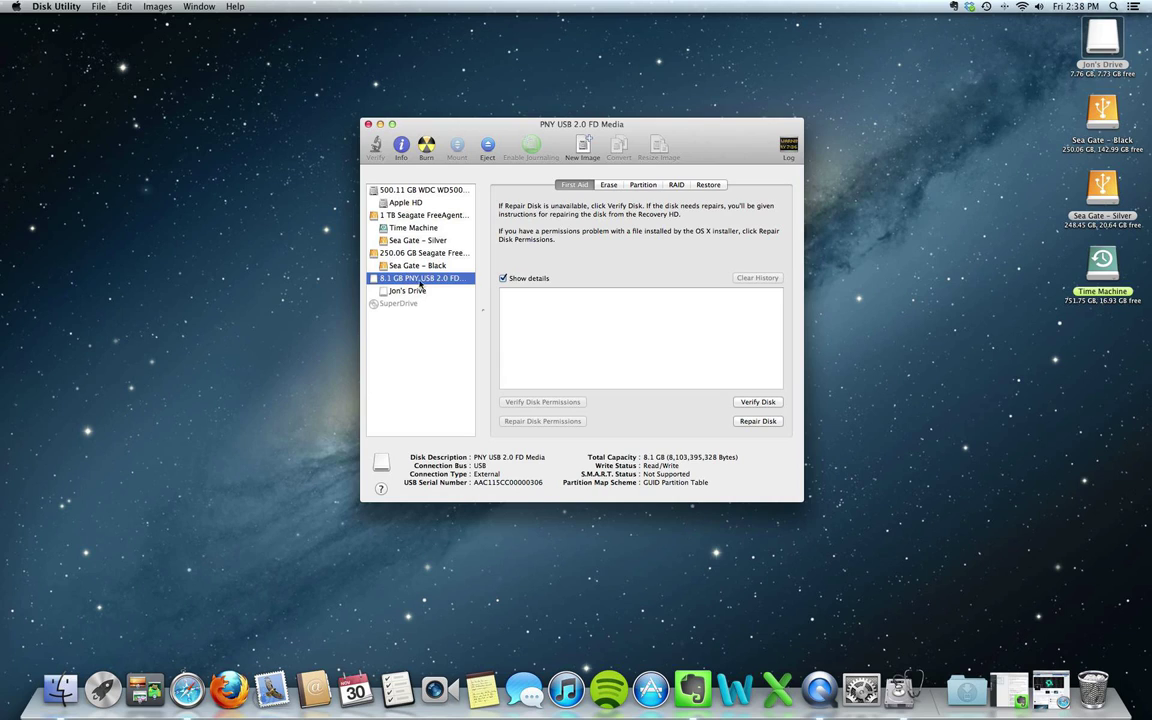
left_click(646, 186)
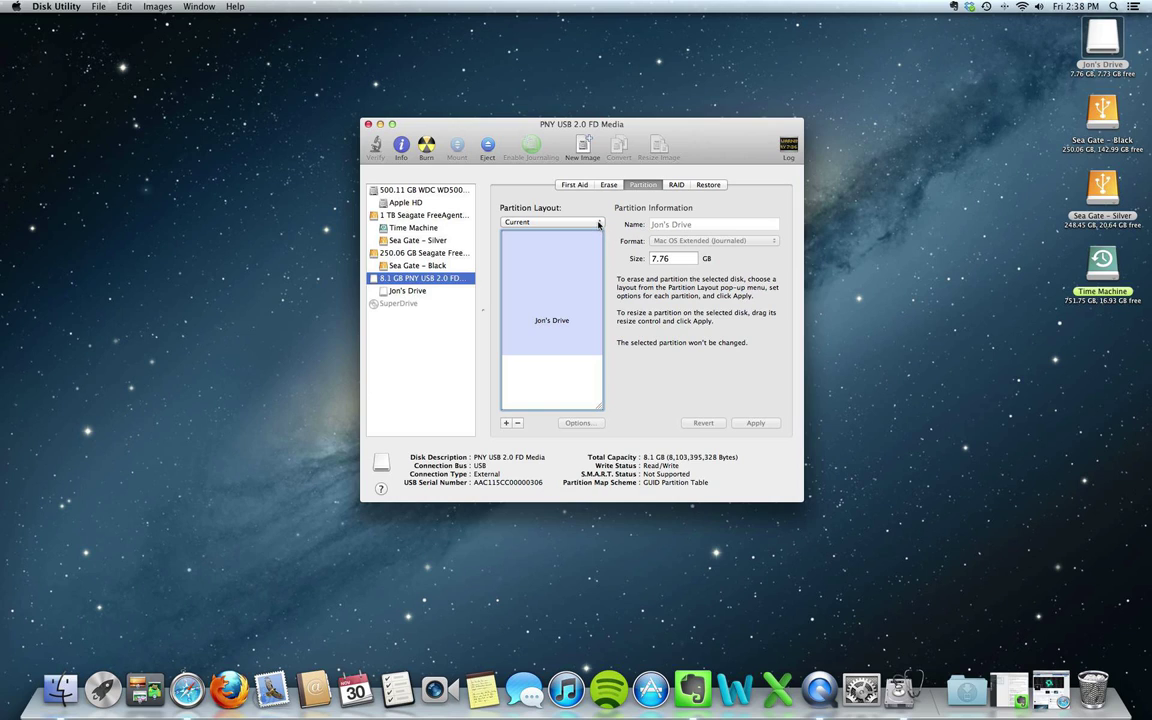
Set the PNY drive layout to 2 Partitions and review Untitled 1 and Untitled 2.
left_click(598, 224)
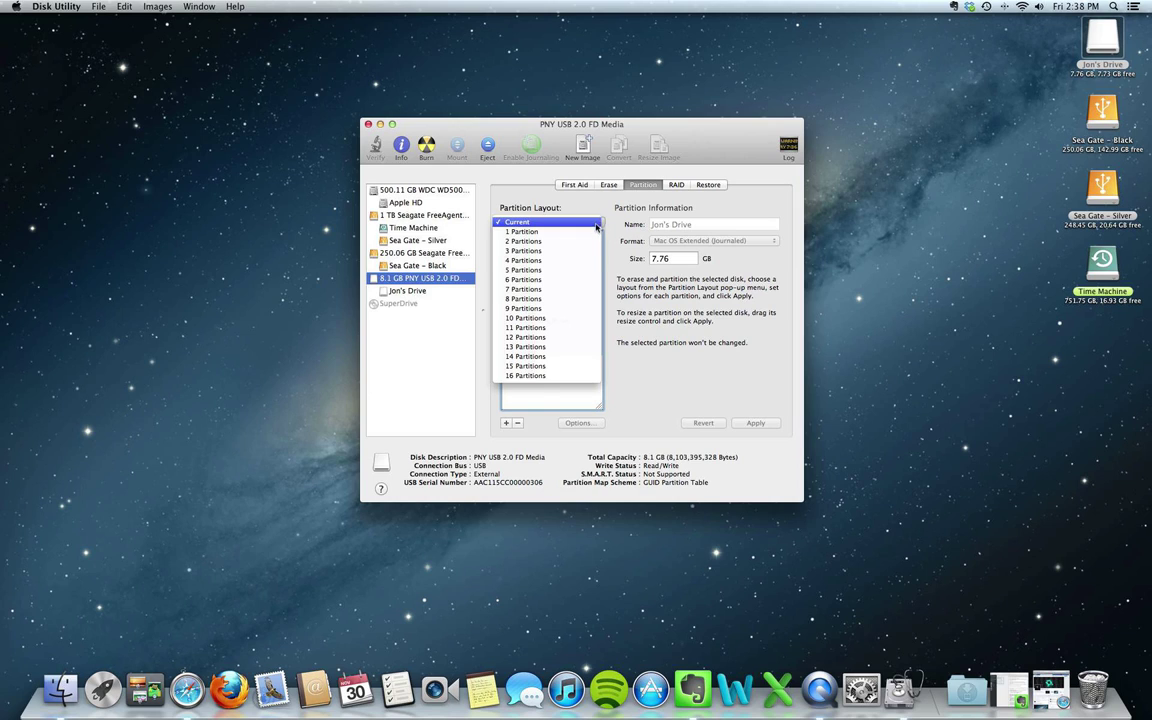
left_click(537, 244)
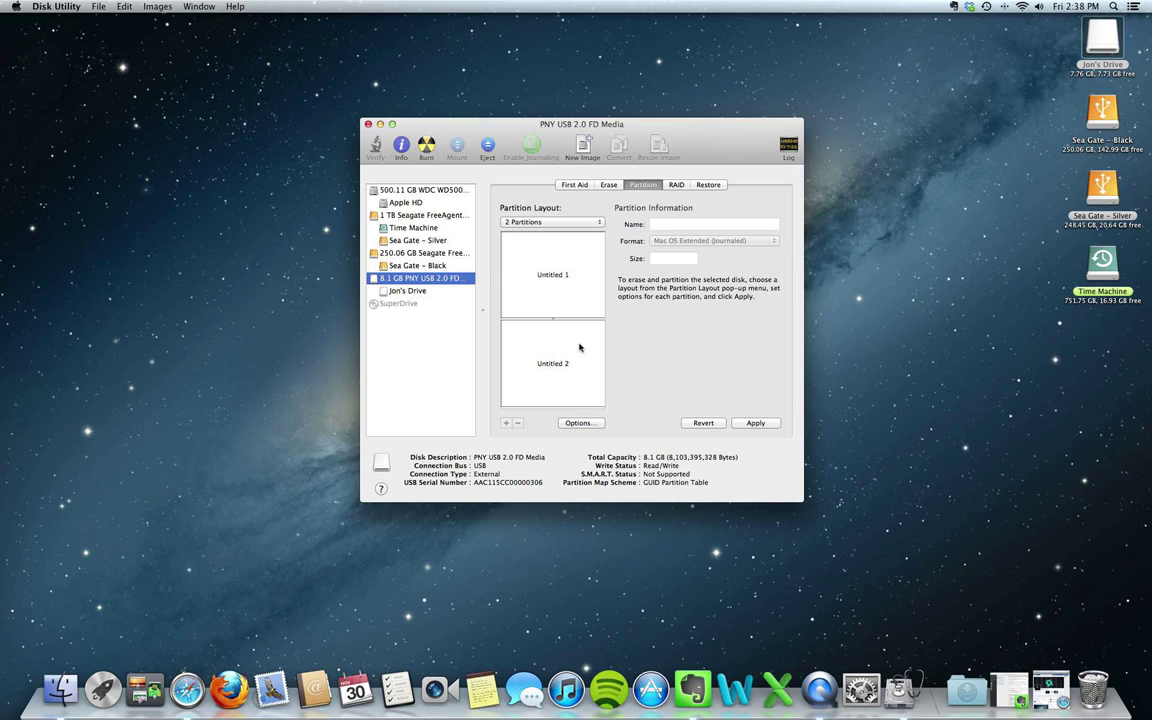
left_click(584, 302)
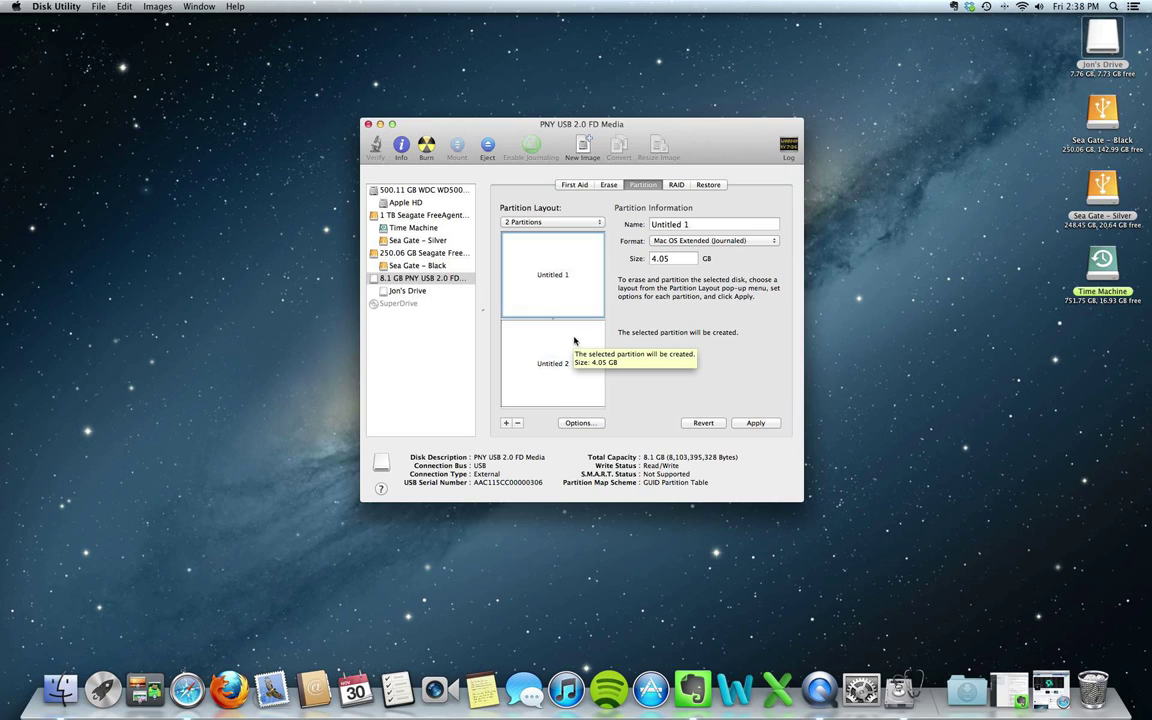
left_click(573, 340)
left_click(571, 314)
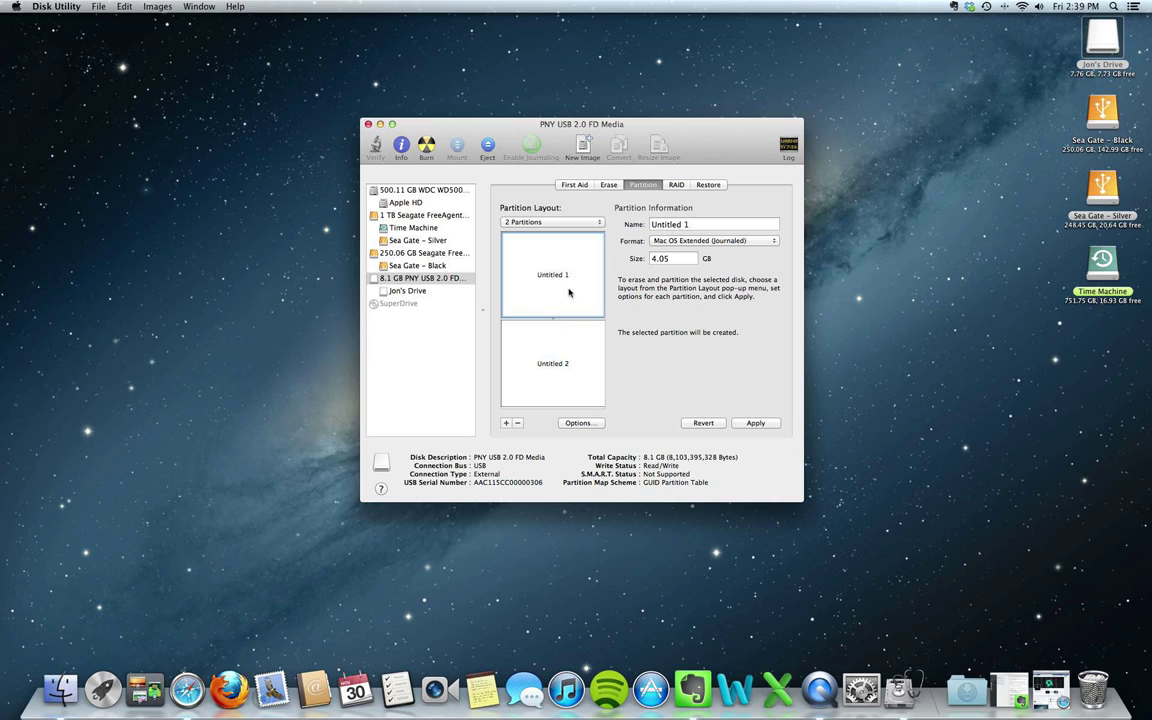
Enter 6.5 GB for Untitled 1, then drag the divider so Untitled 2 is 3 GB.
double_click(663, 257)
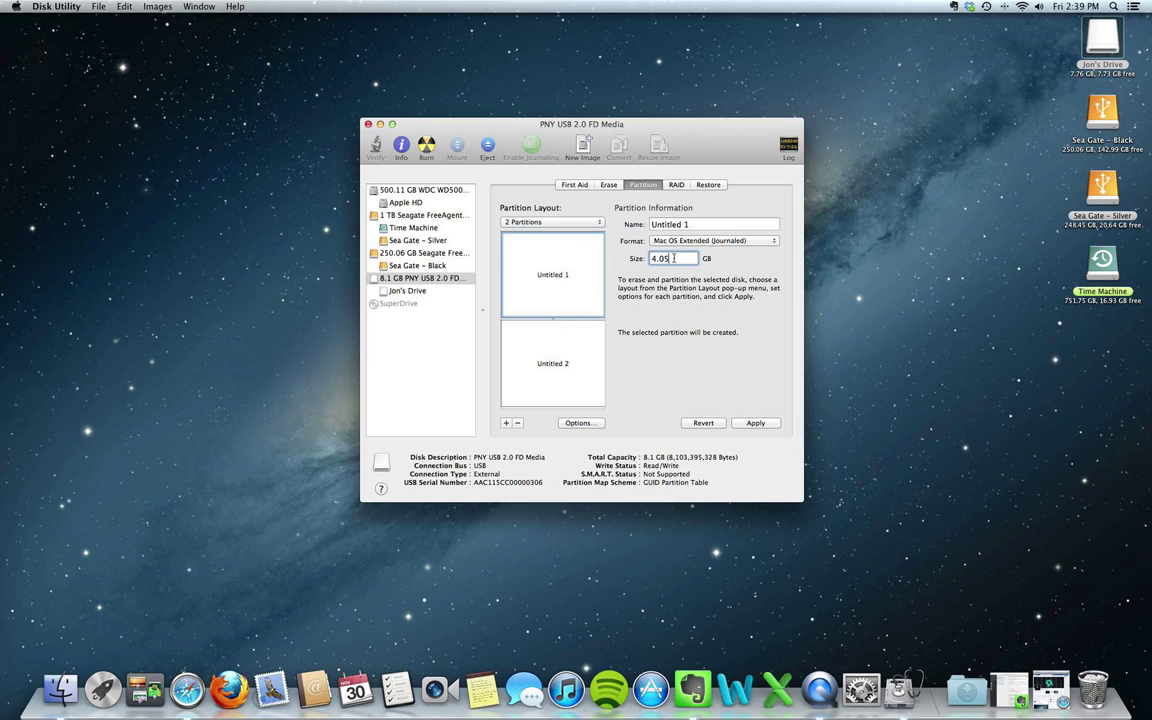
left_click(550, 265)
type("6.5")
key("Return")
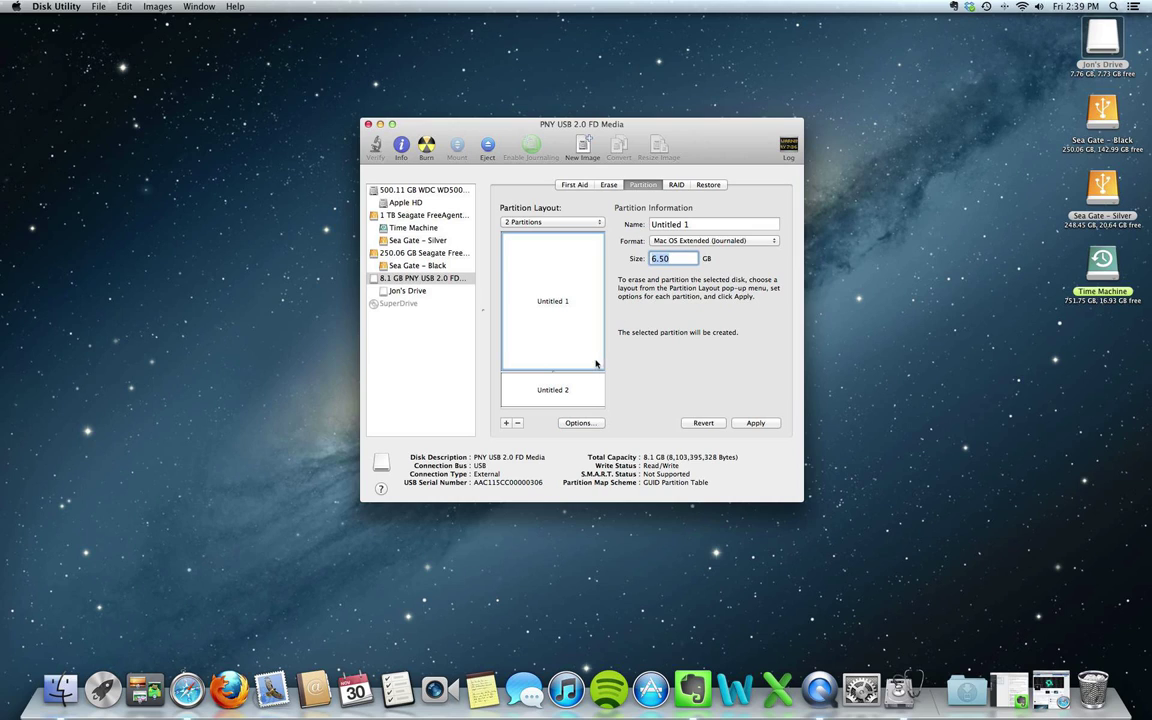
left_click(576, 390)
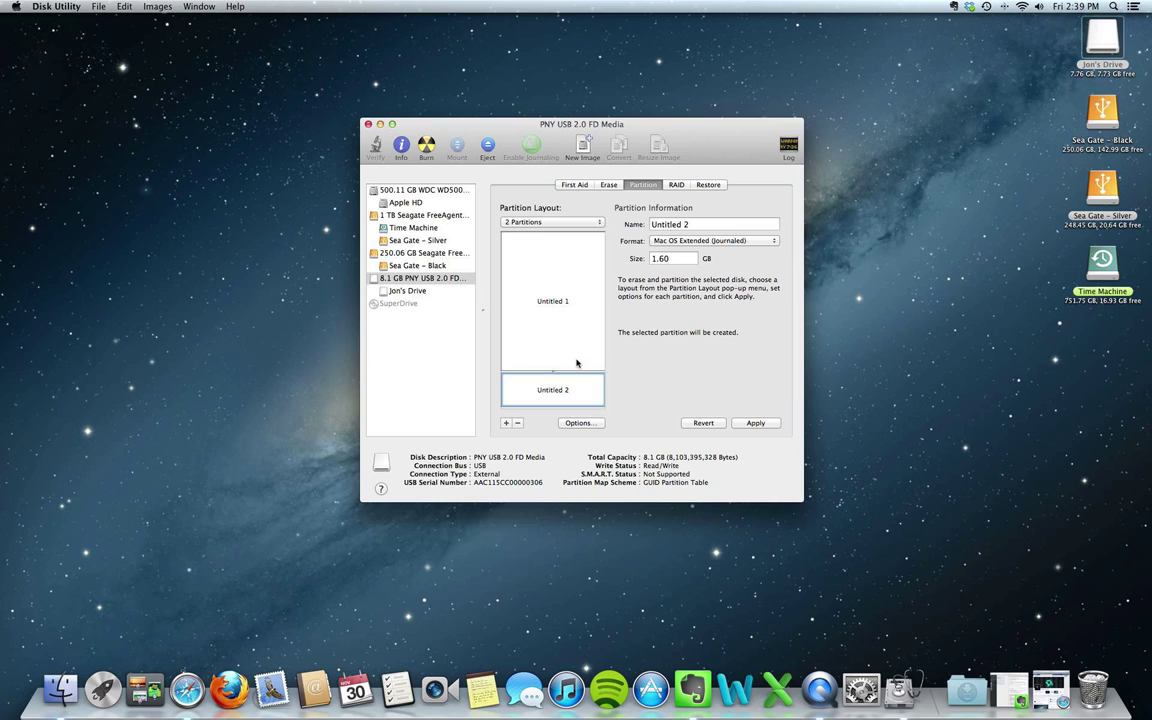
left_click_drag(554, 372, 560, 342)
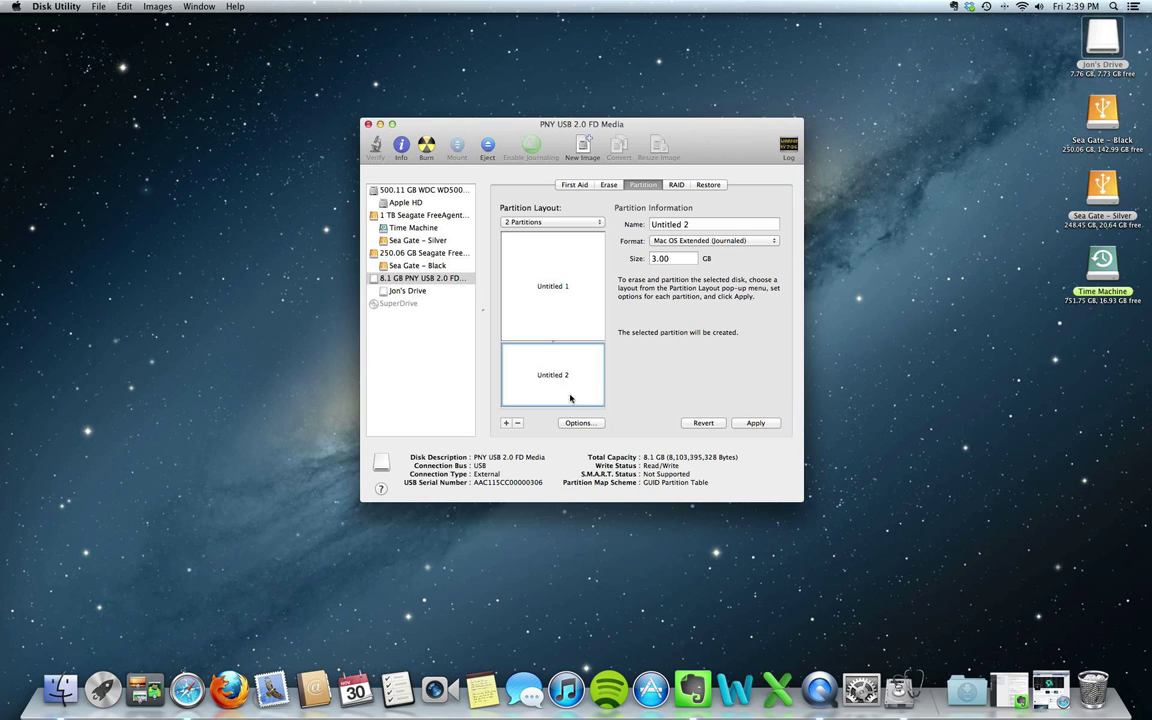
left_click(551, 321)
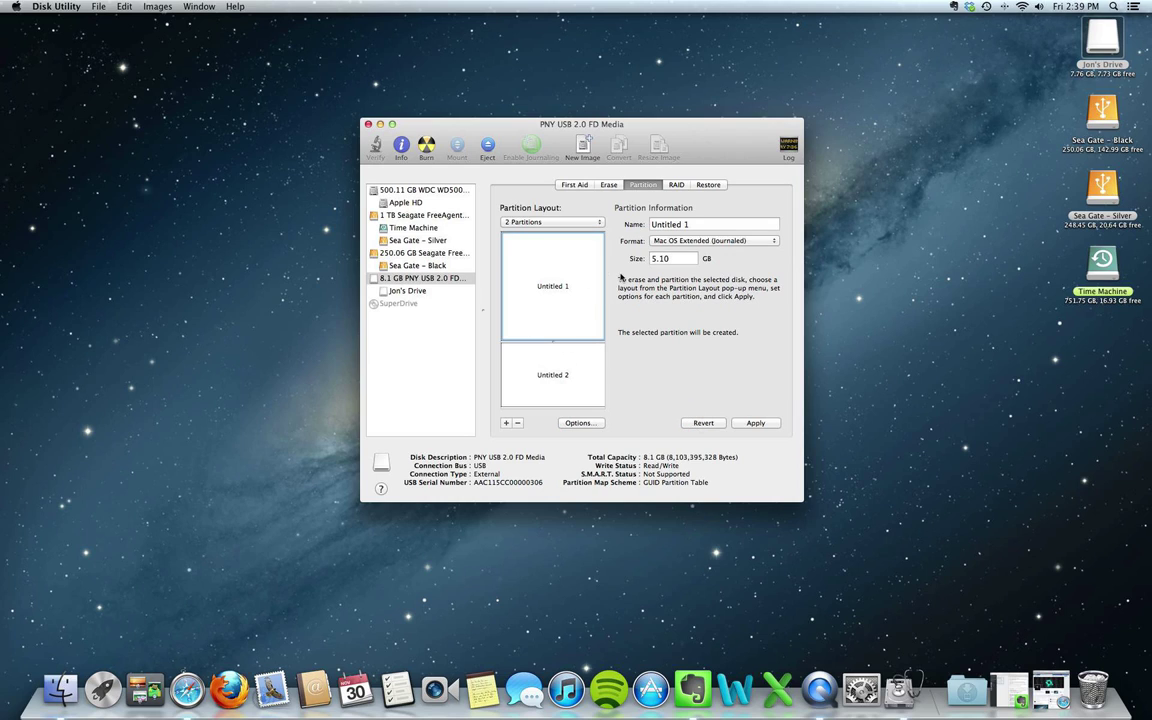
Rename the partitions as the owner's Videos and Documents volumes and apply the layout.
triple_click(711, 224)
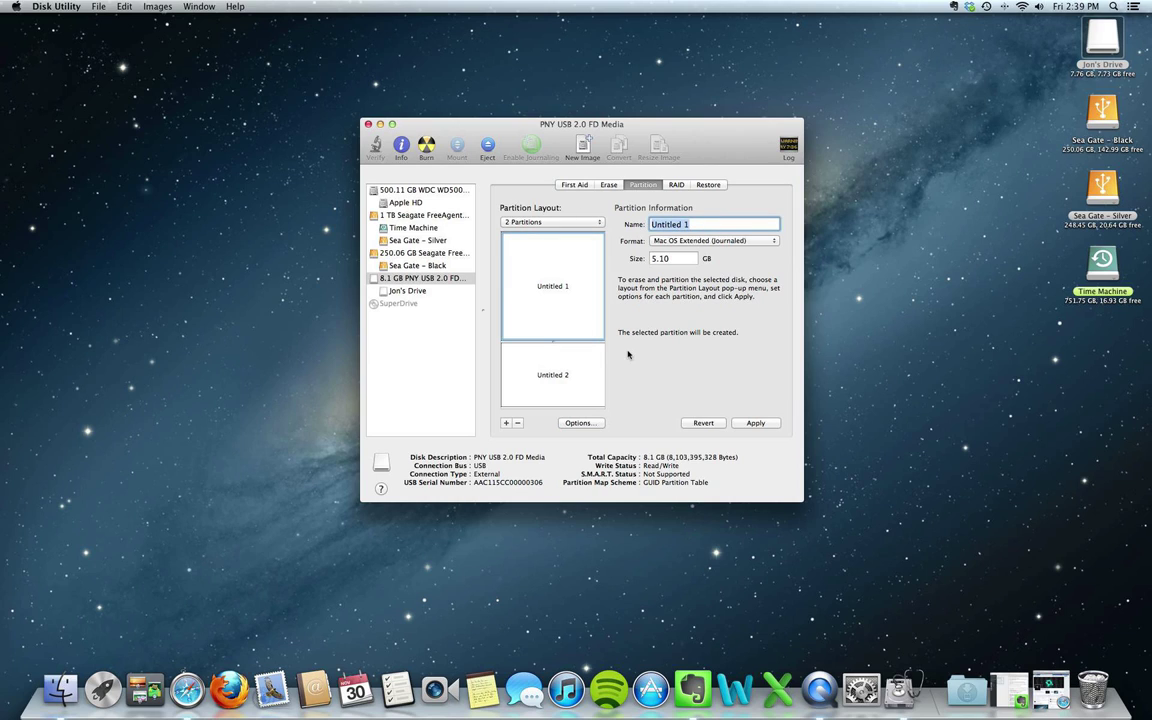
type("Jon's")
type("Videos")
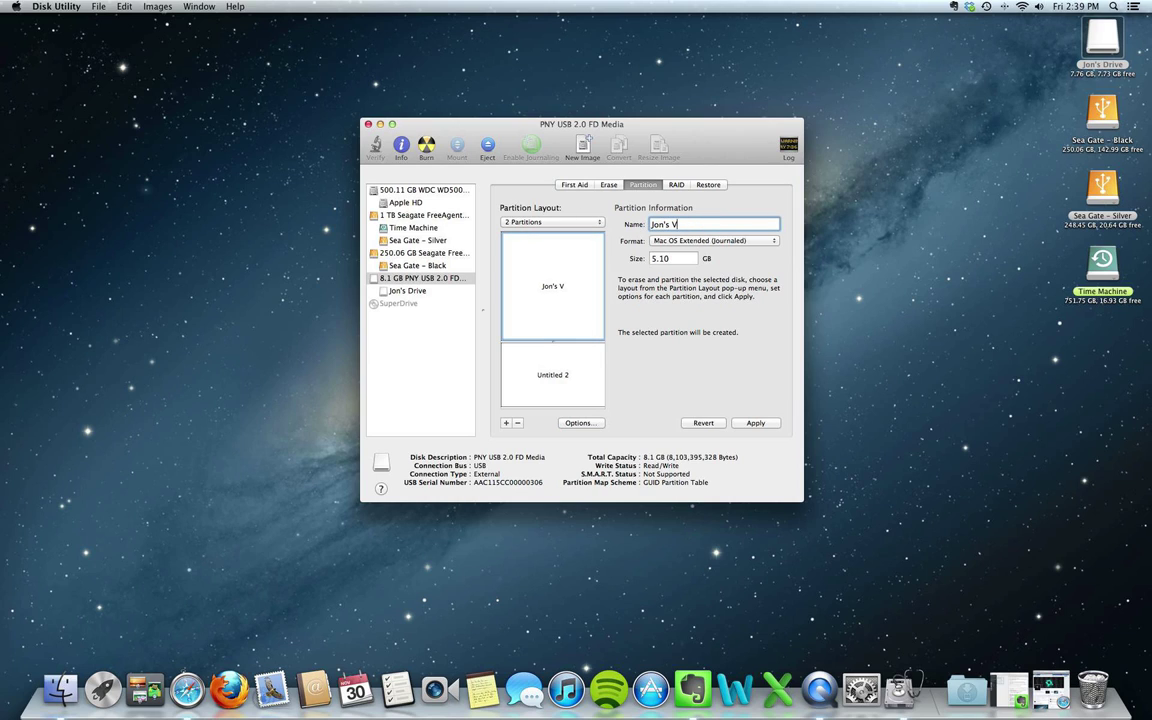
left_click(577, 389)
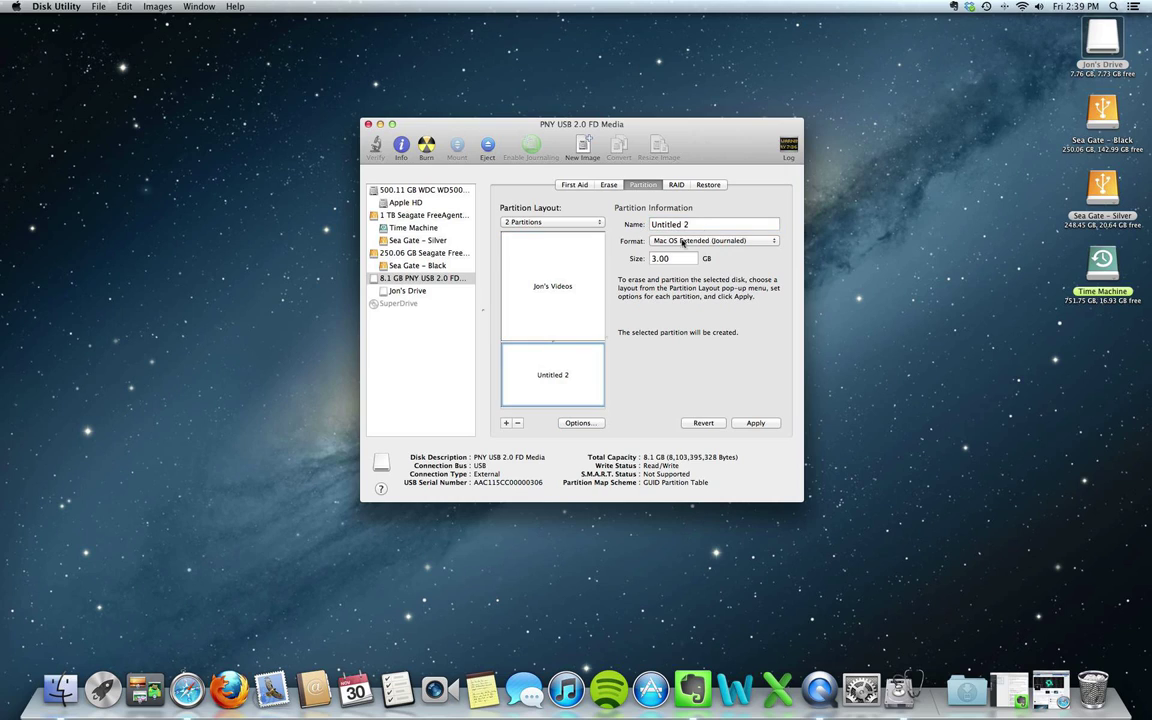
type("Jon")
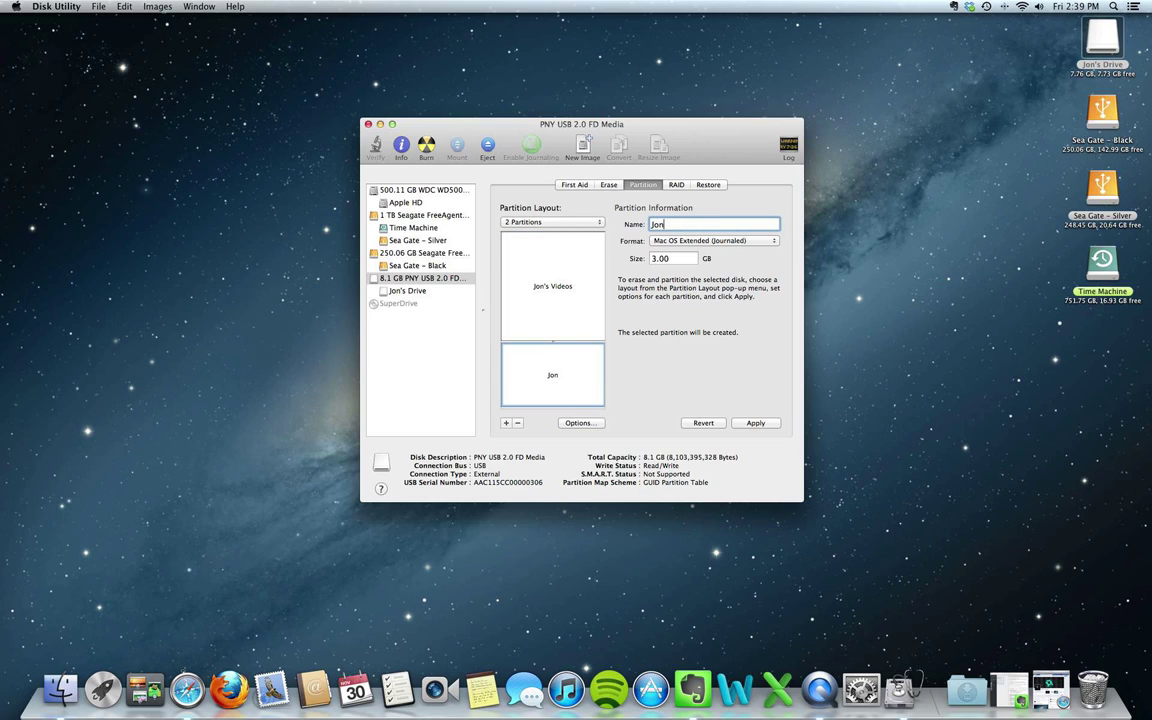
type("'s Documents")
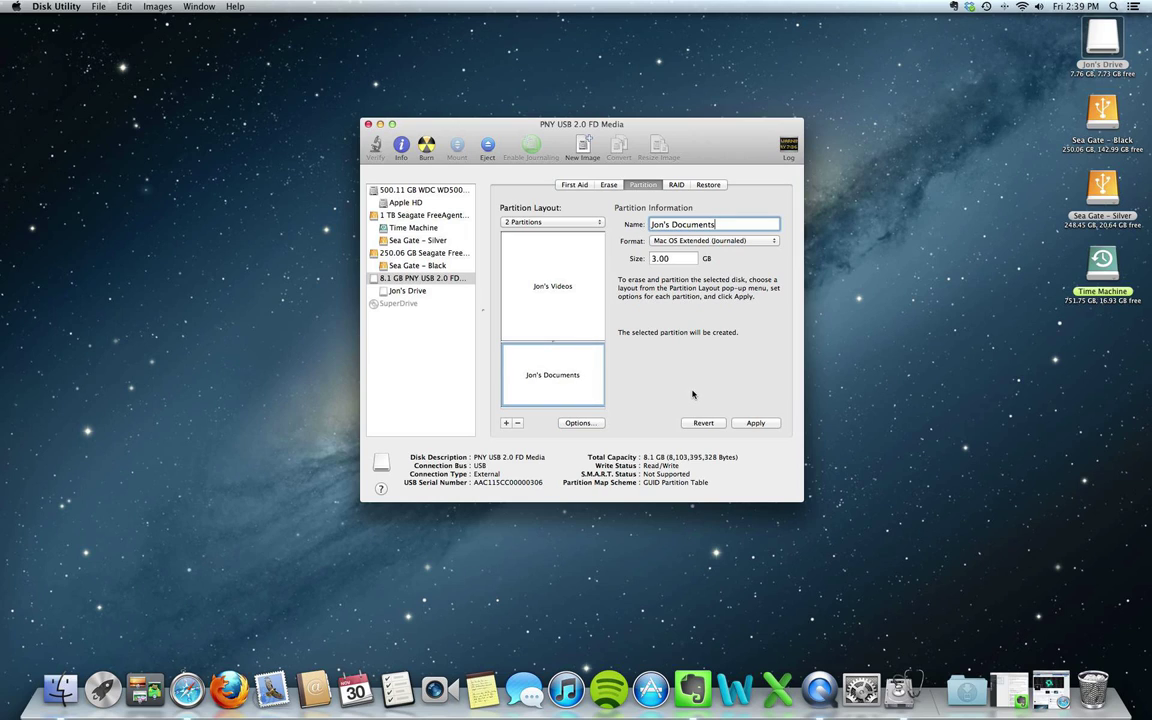
left_click(755, 423)
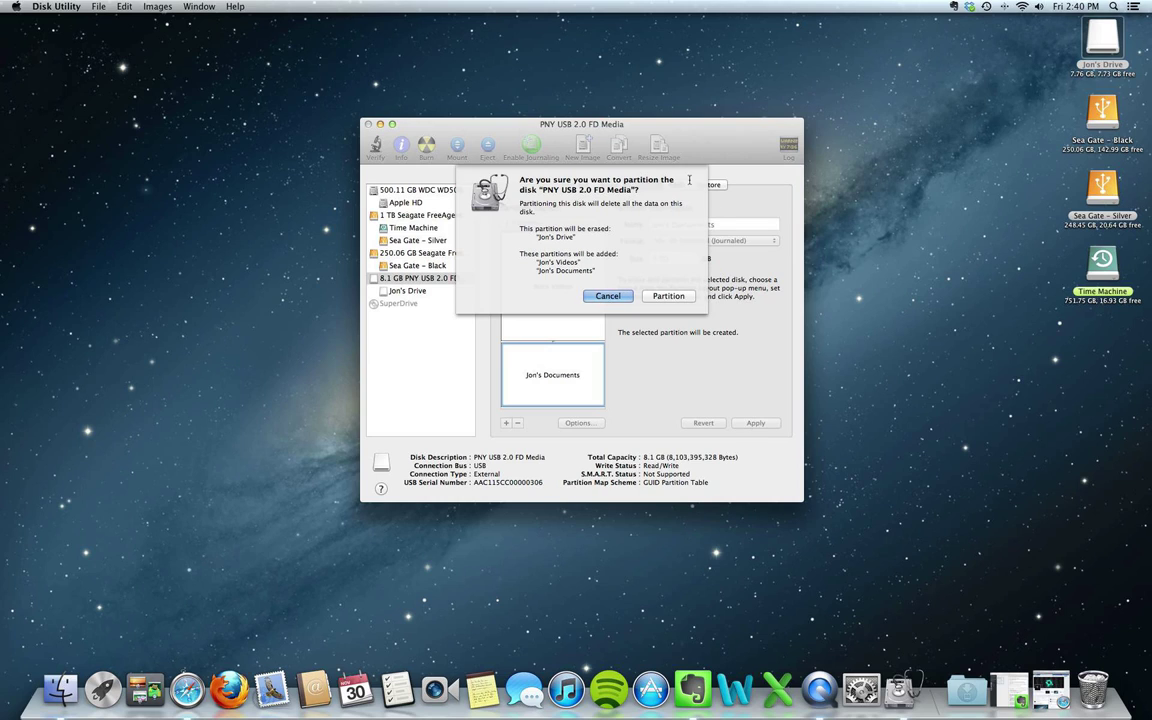
Confirm the repartition, then select the Sea Gate – Silver and Time Machine desktop icons.
left_click(672, 296)
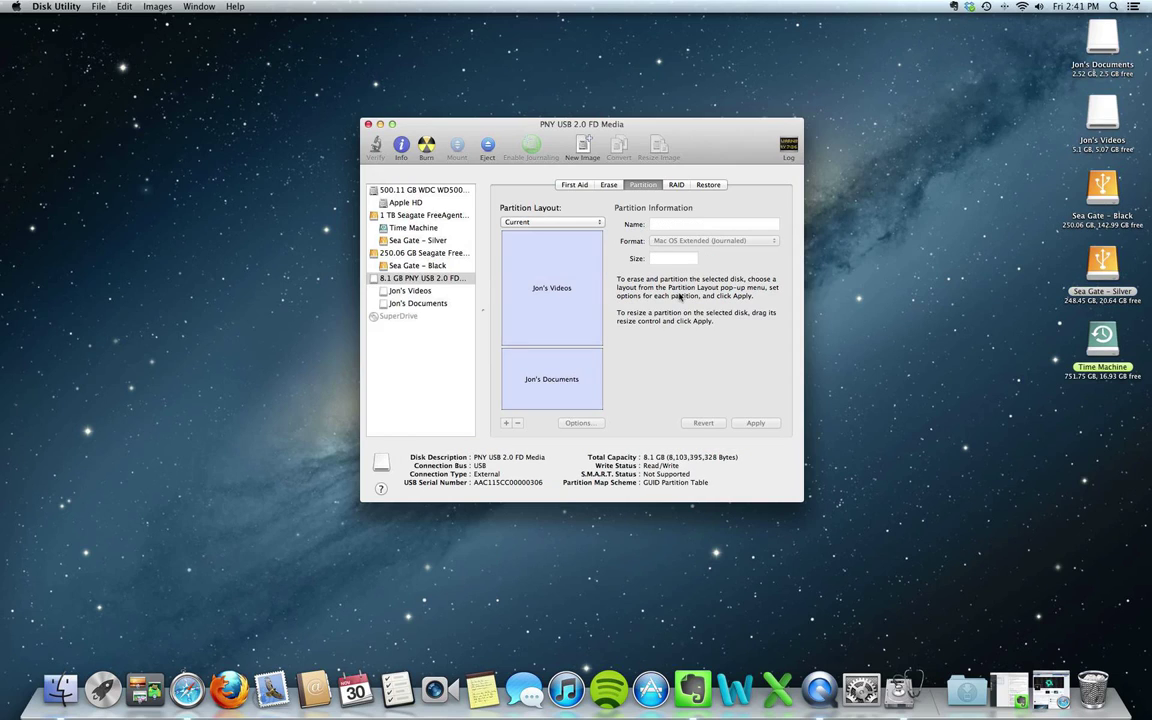
left_click_drag(1043, 276, 1114, 395)
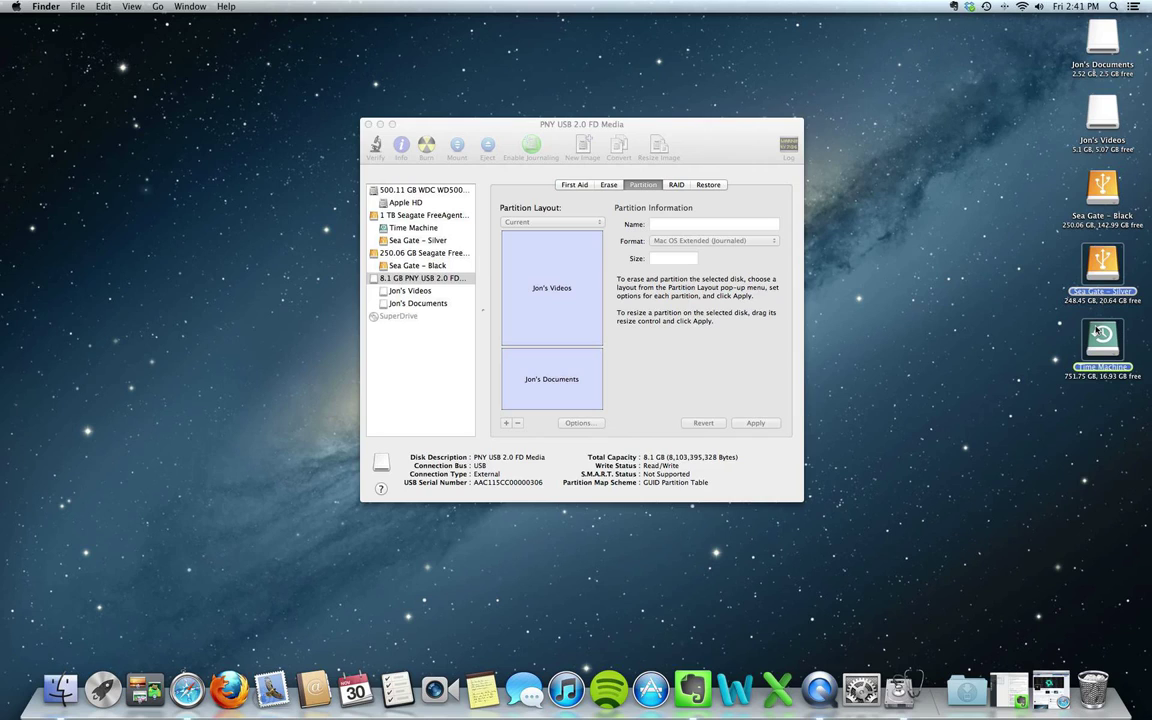
left_click(1048, 354)
left_click(1096, 340)
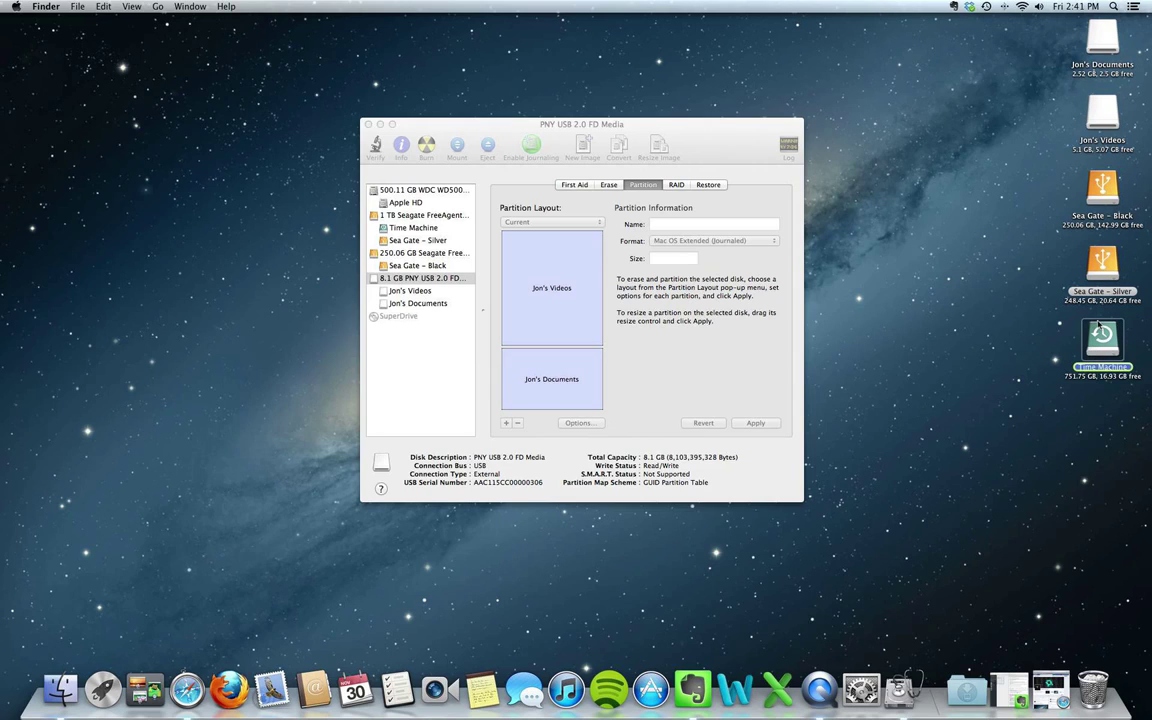
left_click(1101, 268)
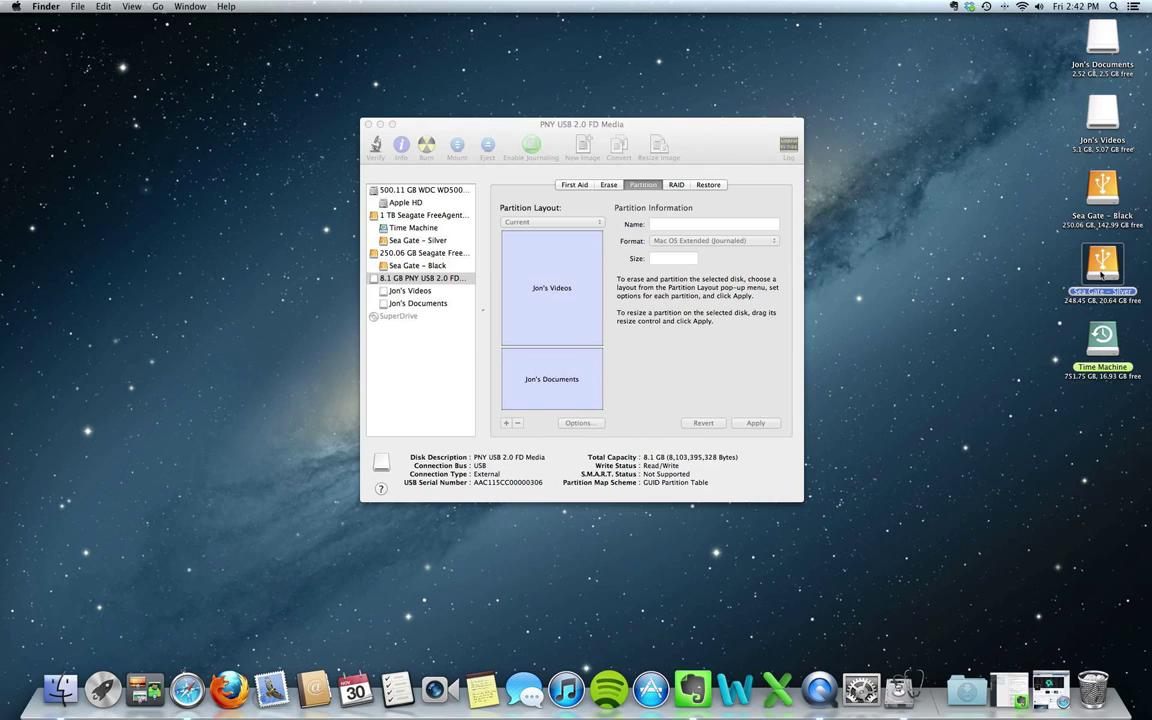
left_click(1095, 118)
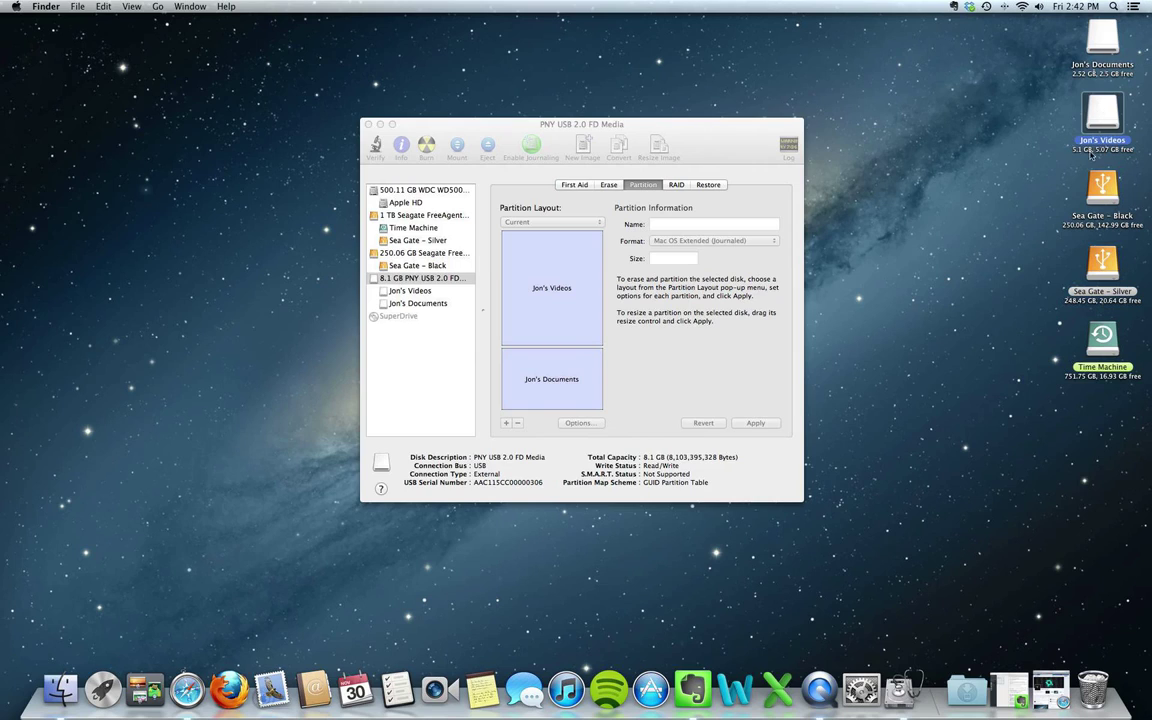
left_click(1083, 76)
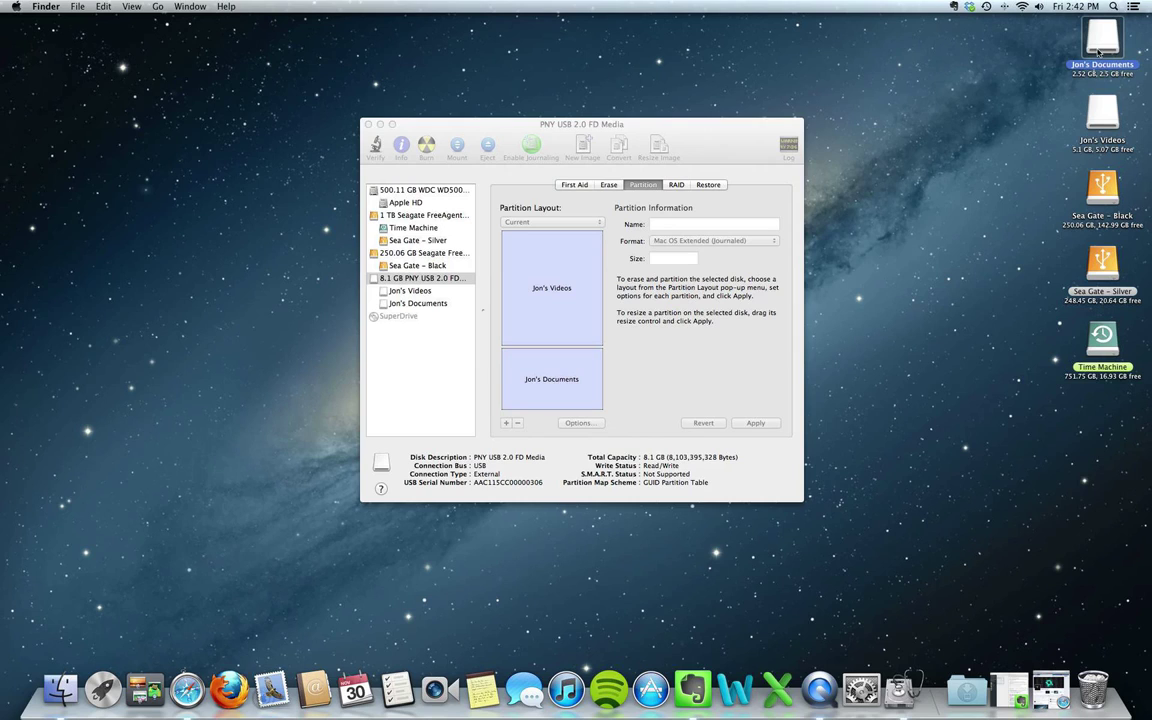
Open the new Documents volume, then the new Videos volume, from the desktop.
double_click(1097, 48)
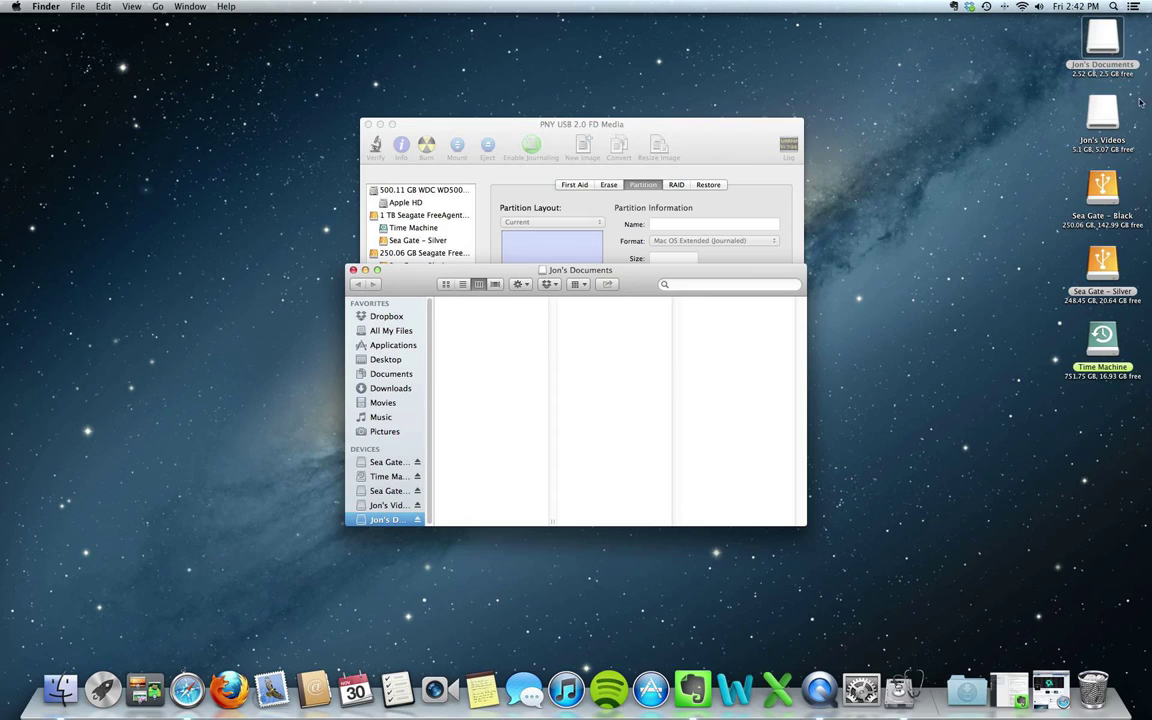
left_click(1104, 113)
double_click(1104, 113)
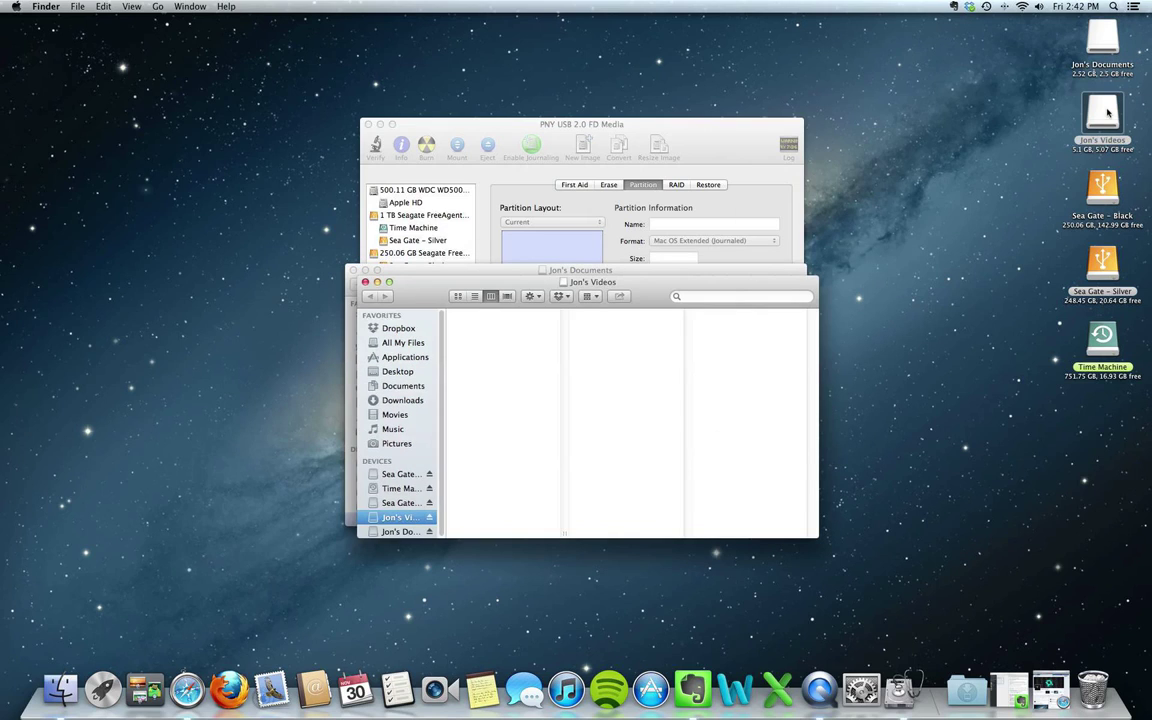